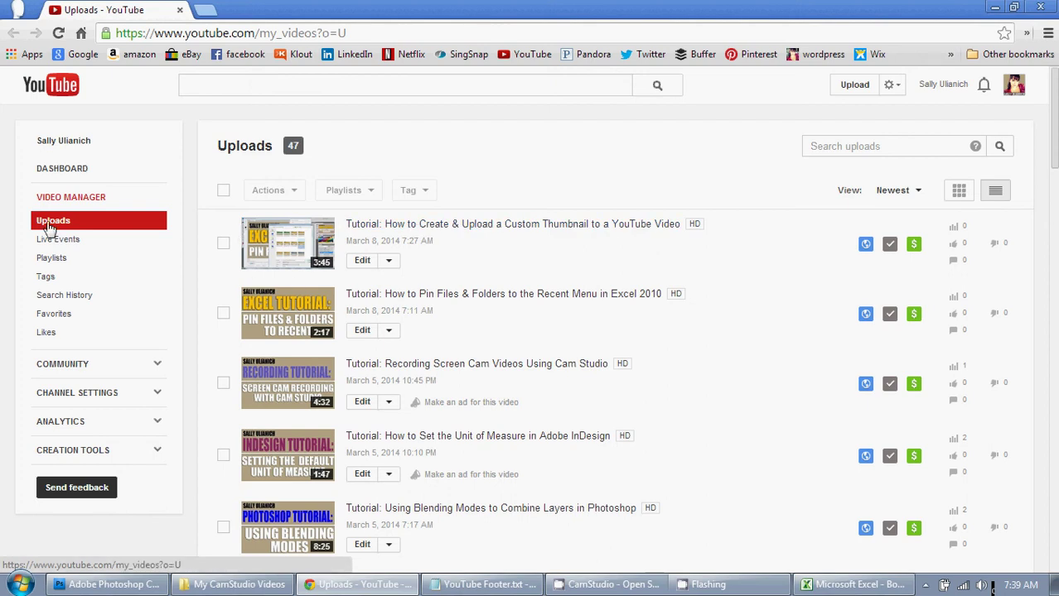
Open the "Tutorial: How to Create & Upload a Custom Thumbnail to a YouTube Video" upload for editing.
left_click(363, 262)
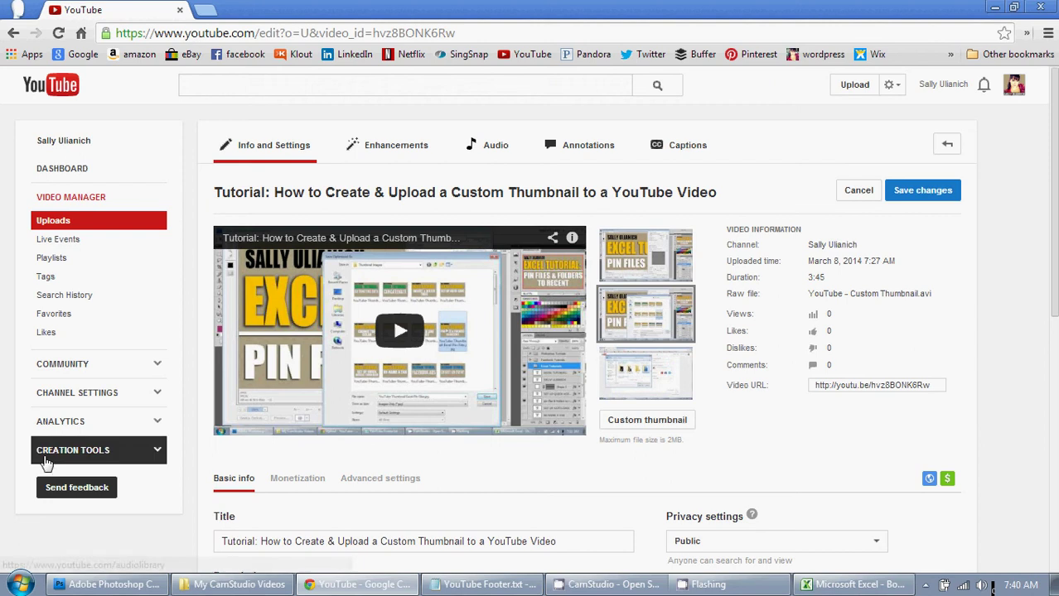
Switch to Photoshop and start saving the custom thumbnails design for web as a maximum-quality JPEG.
left_click(113, 585)
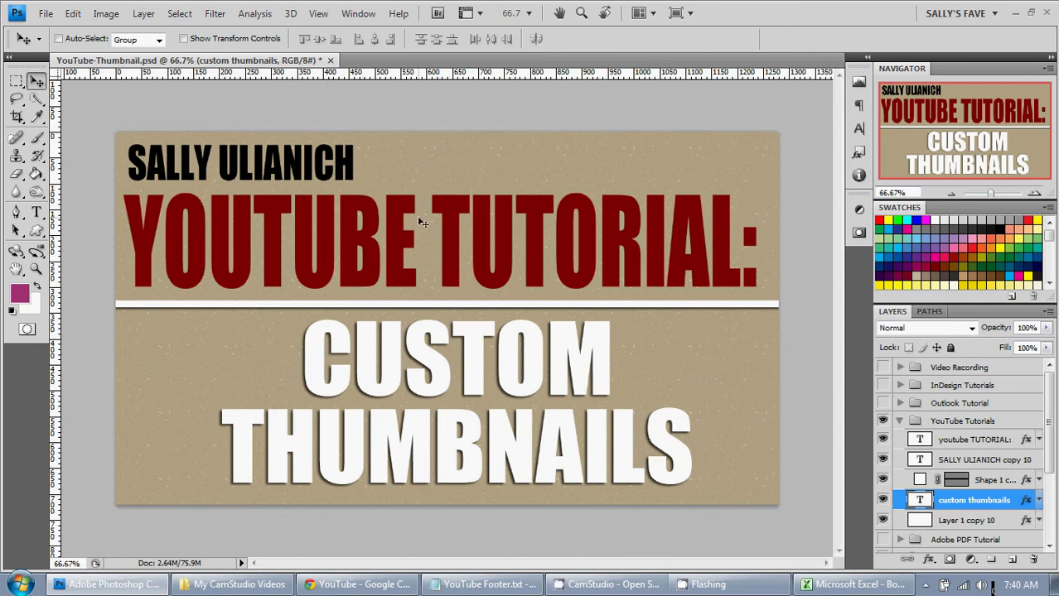
key("ctrl+alt+shift+s")
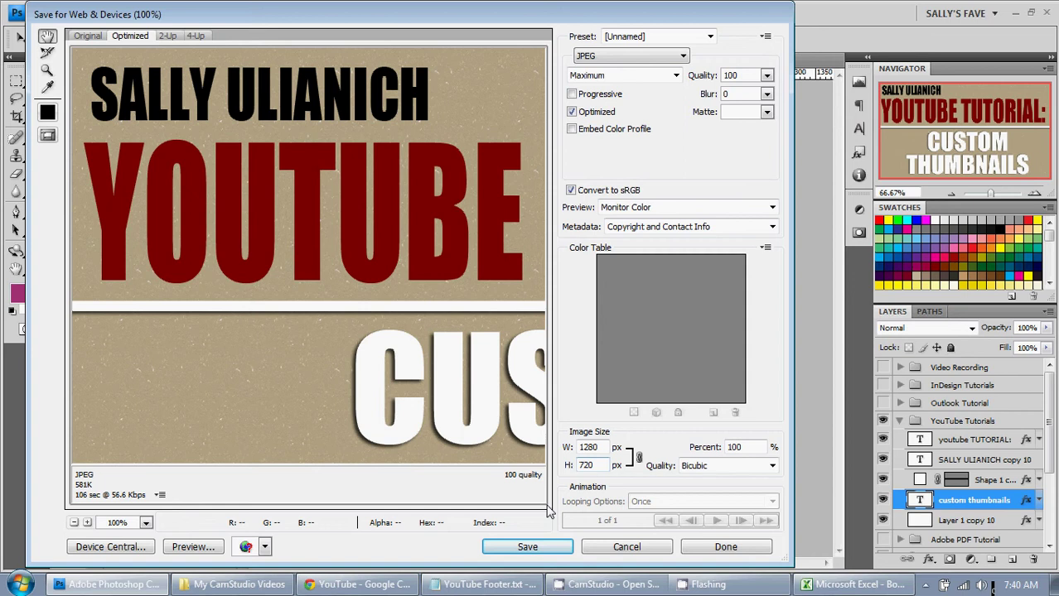
left_click(527, 546)
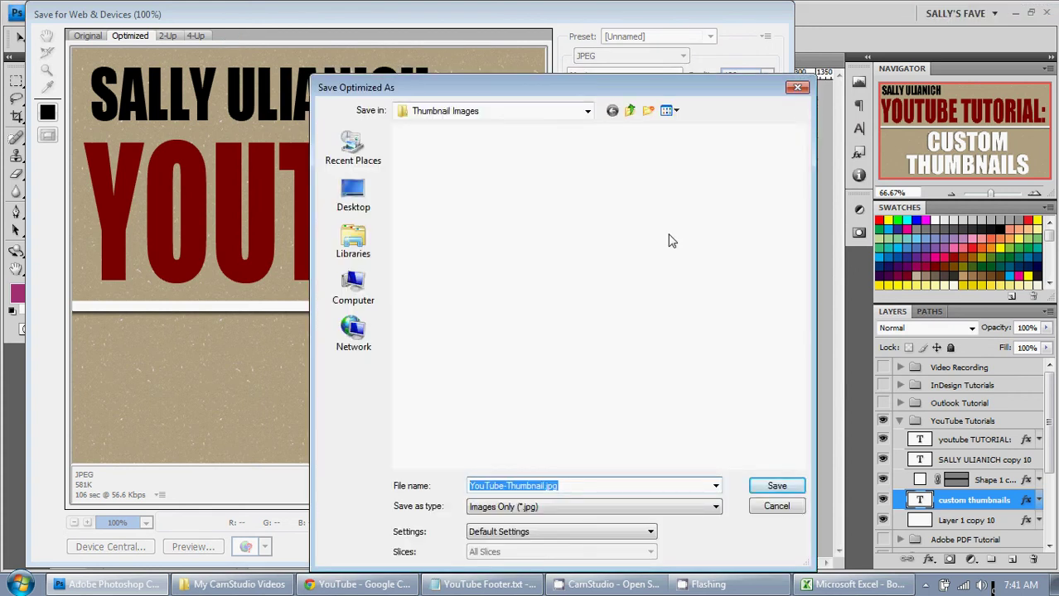
Save the image in the Thumbnail Images folder as "YouTube-Thumbnail - YouTube Custom Thumbnail 2.jpg".
key("End")
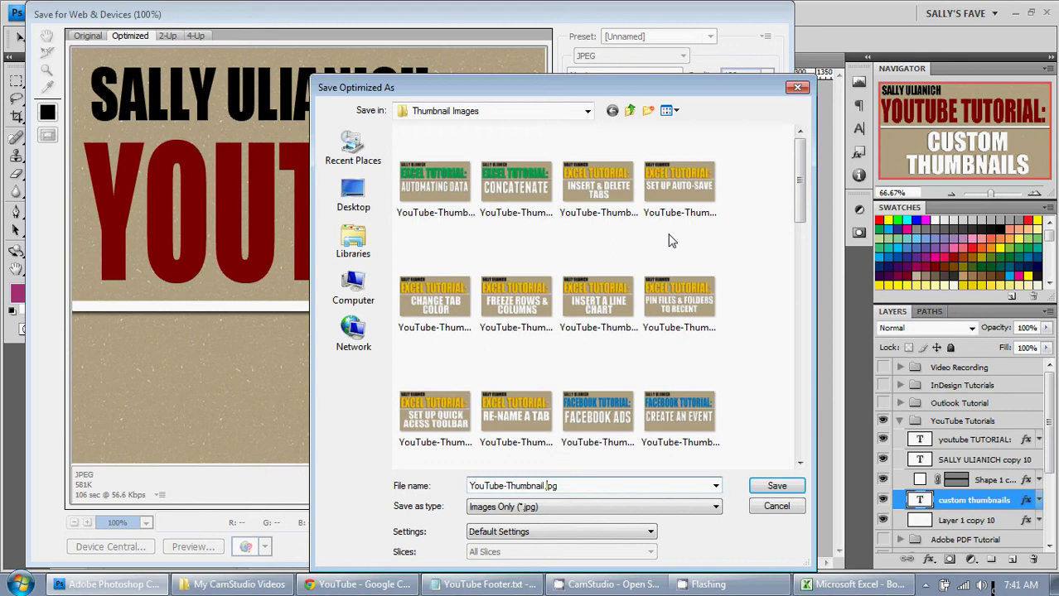
key("Left")
key("Left")
key("Left")
key("Left")
type("- YouTube")
type("Custom Thumbnail")
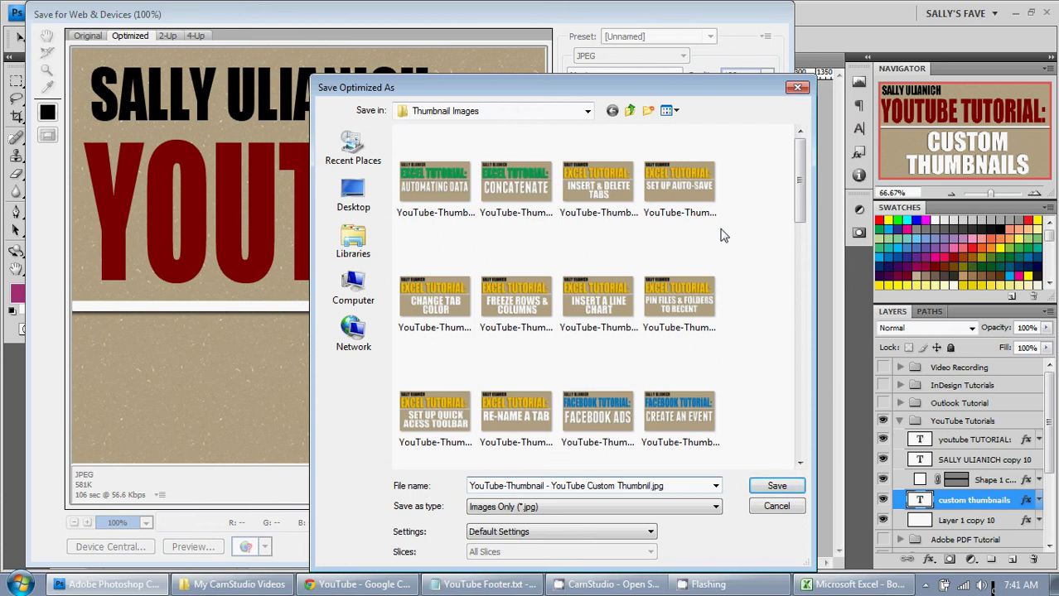
type(" 2")
key("ctrl+a")
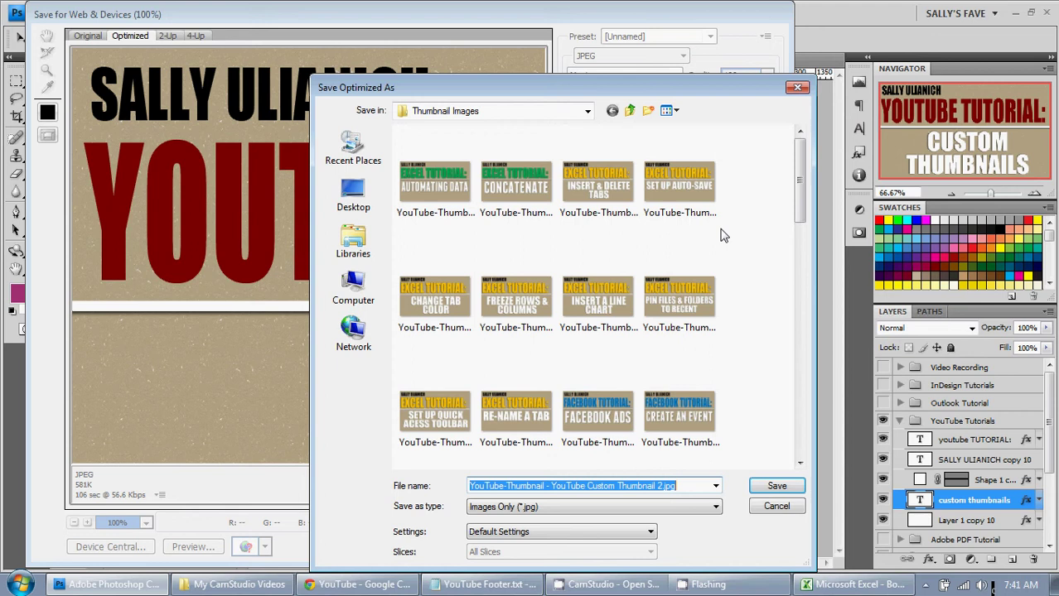
key("Return")
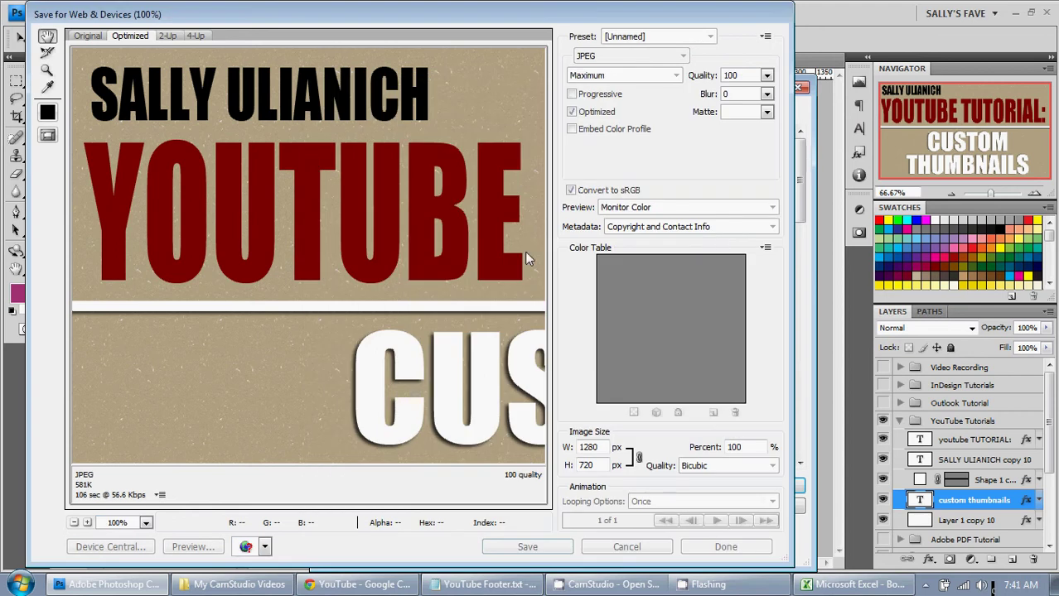
Switch back to YouTube in Chrome and open the file selection for the video's custom thumbnail.
left_click(336, 586)
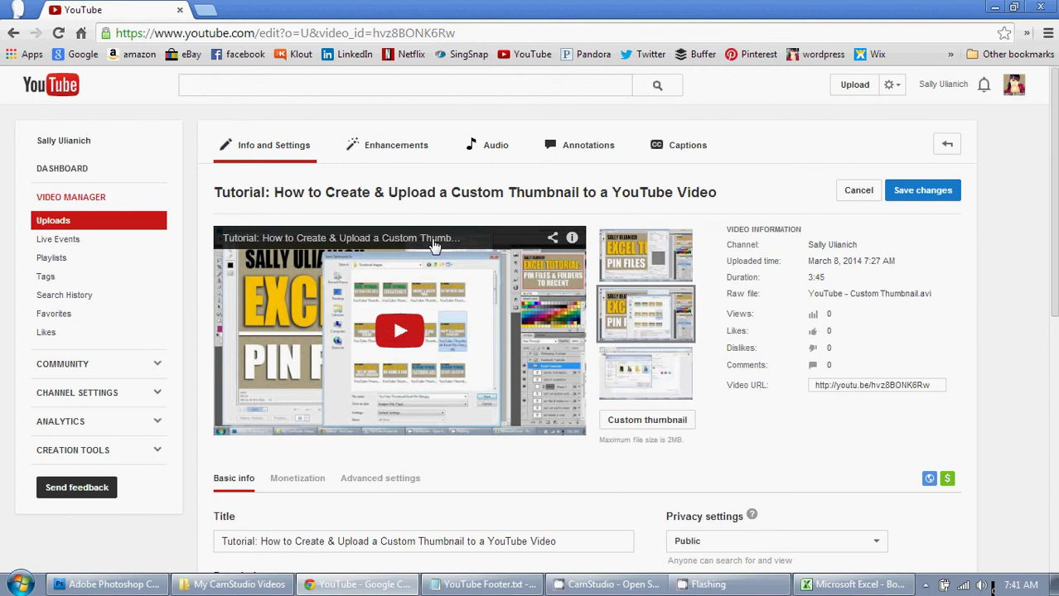
scroll(589, 308, "down", 3)
scroll(589, 311, "up", 4)
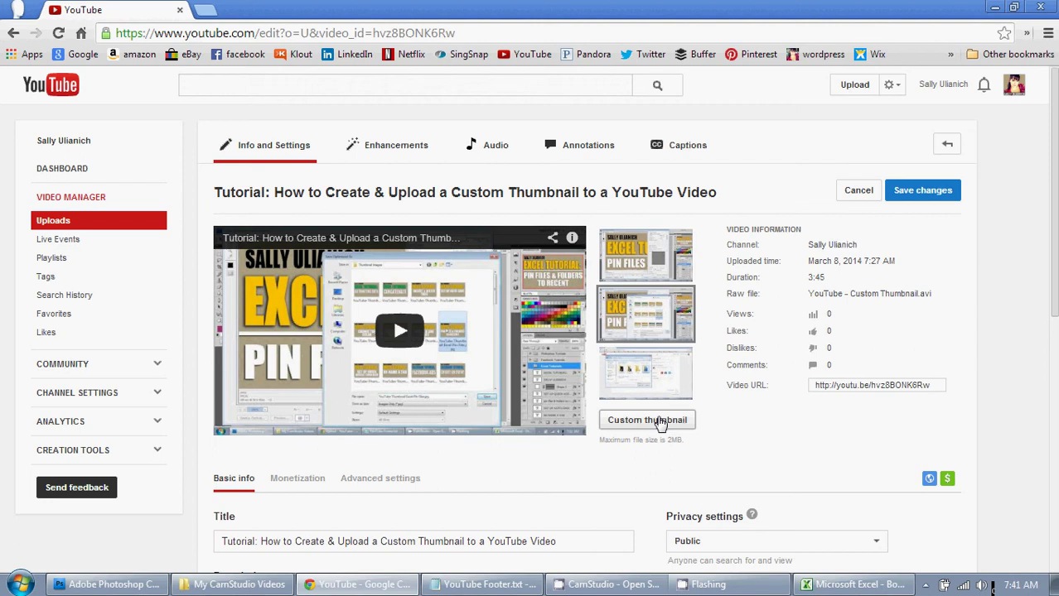
left_click(660, 422)
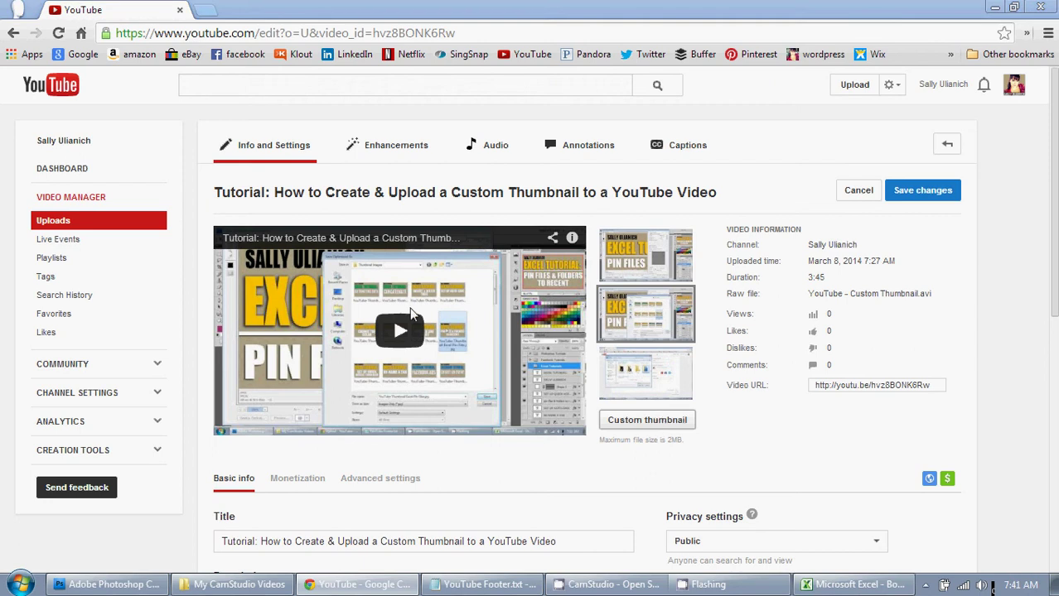
left_click(691, 419)
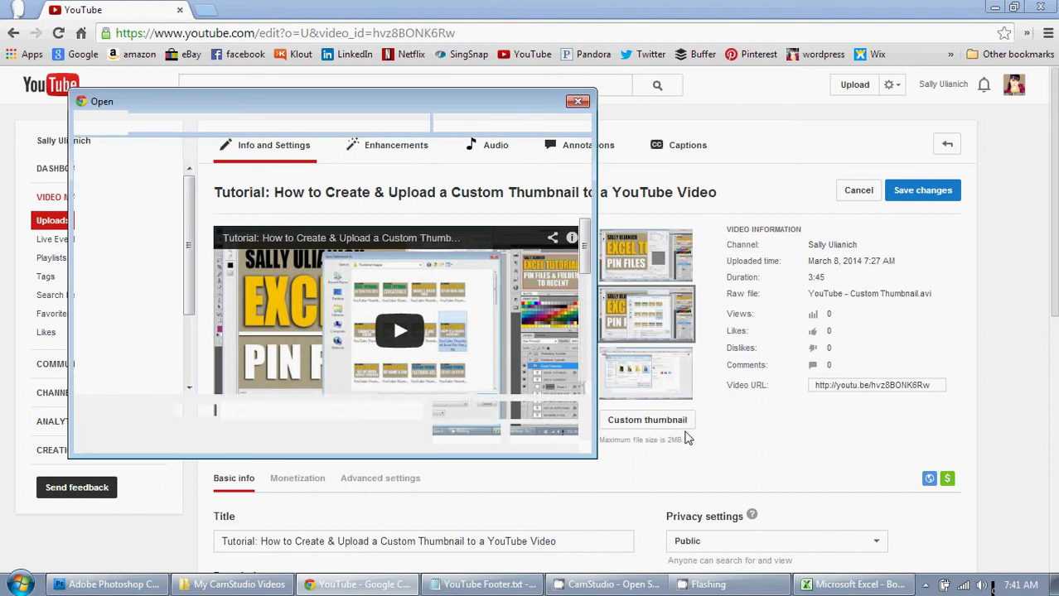
Select the image YouTube-Thumbnail---YouTube-Custom-Thumbnail-2.jpg in the Thumbnail Images folder.
left_click(516, 264)
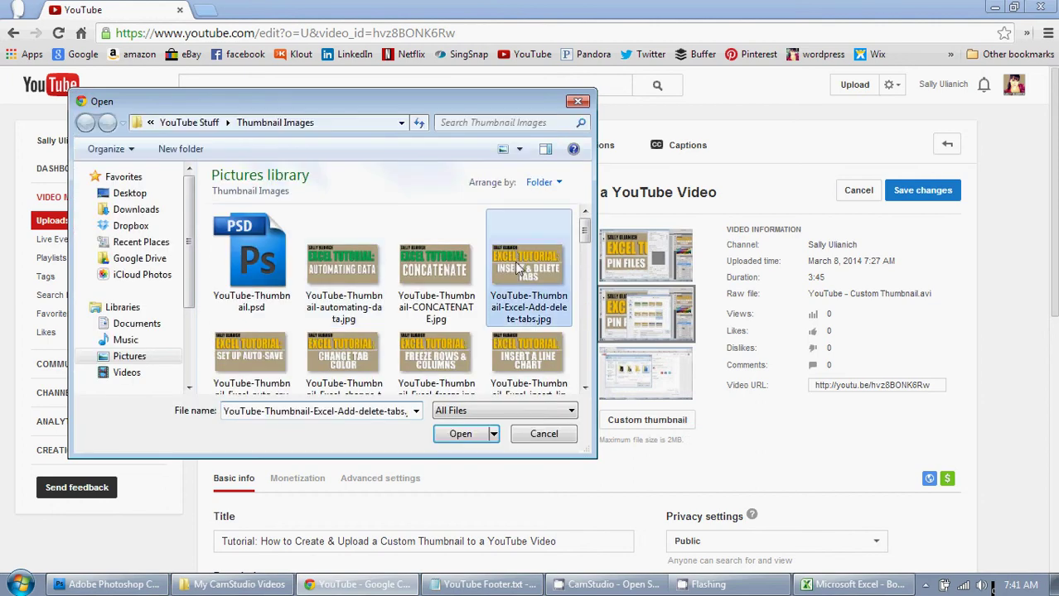
key("Right")
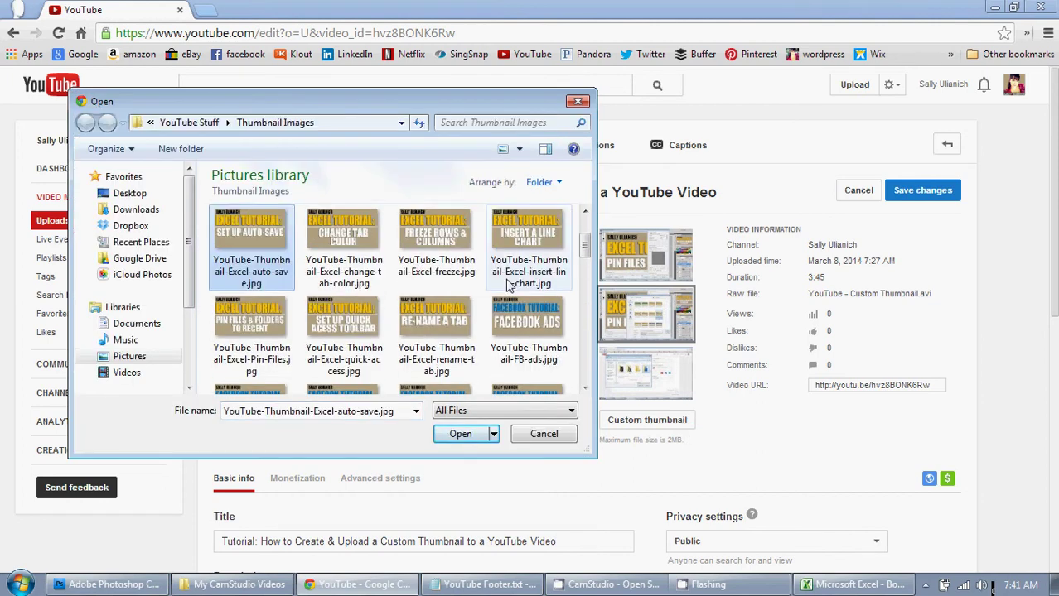
scroll(510, 284, "down", 5)
scroll(511, 285, "down", 5)
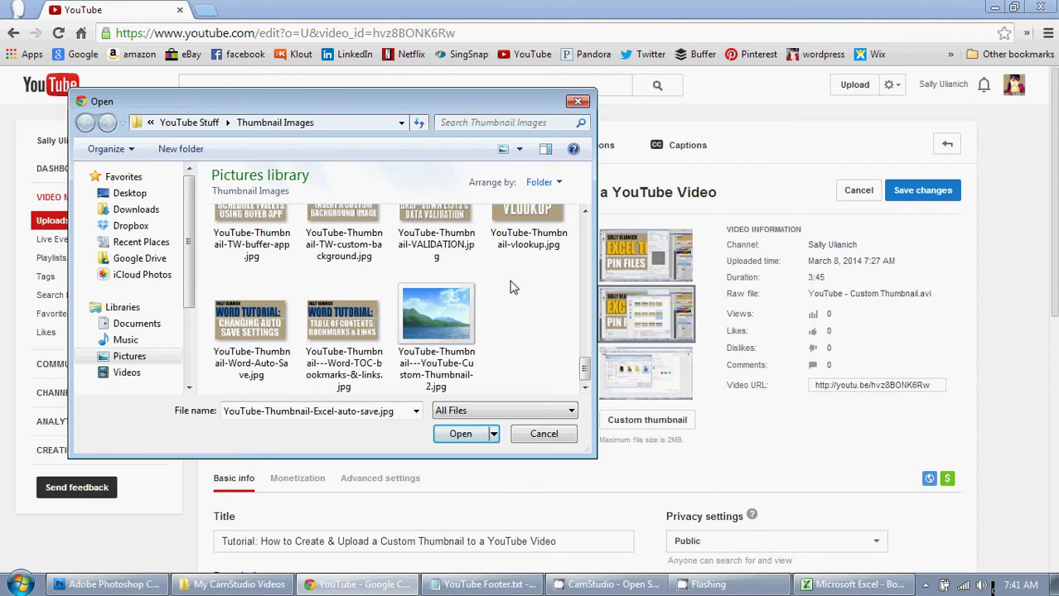
left_click(407, 328)
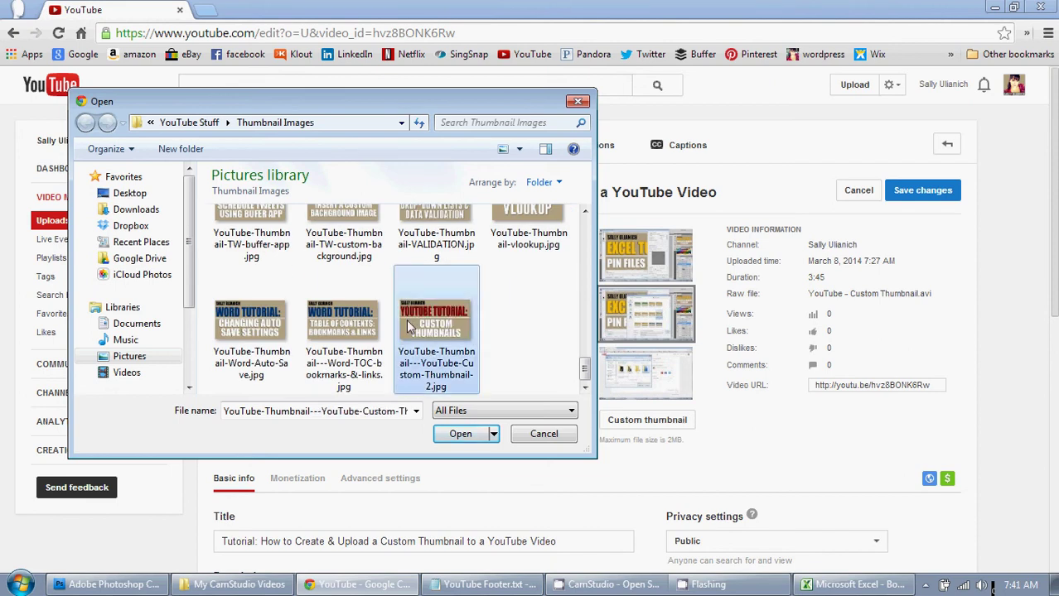
Upload the selected image as the video's custom thumbnail and save the video's changes.
scroll(492, 322, "up", 1)
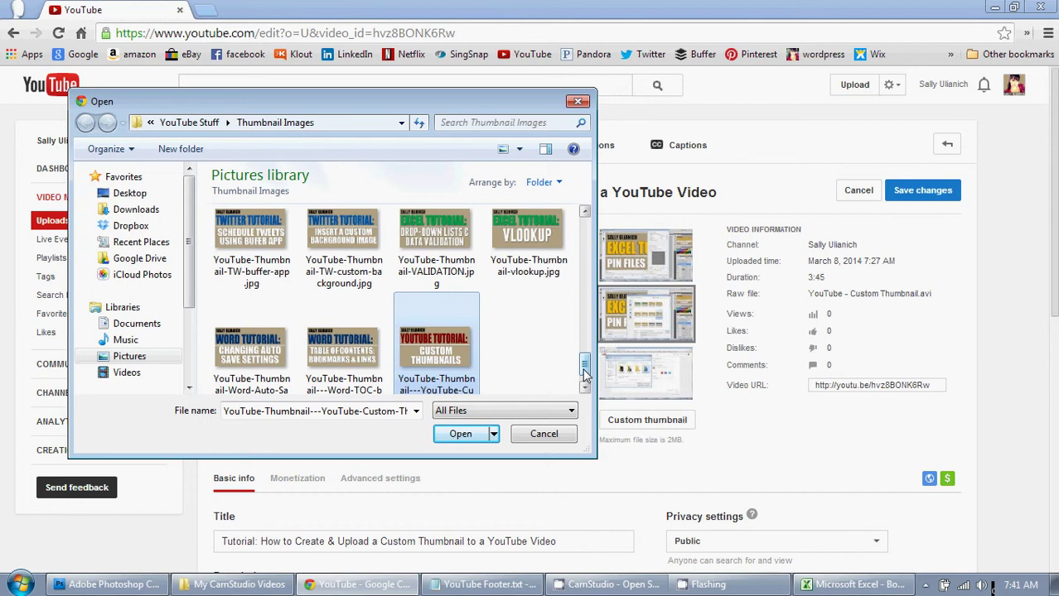
scroll(585, 357, "up", 3)
left_click_drag(585, 356, 585, 319)
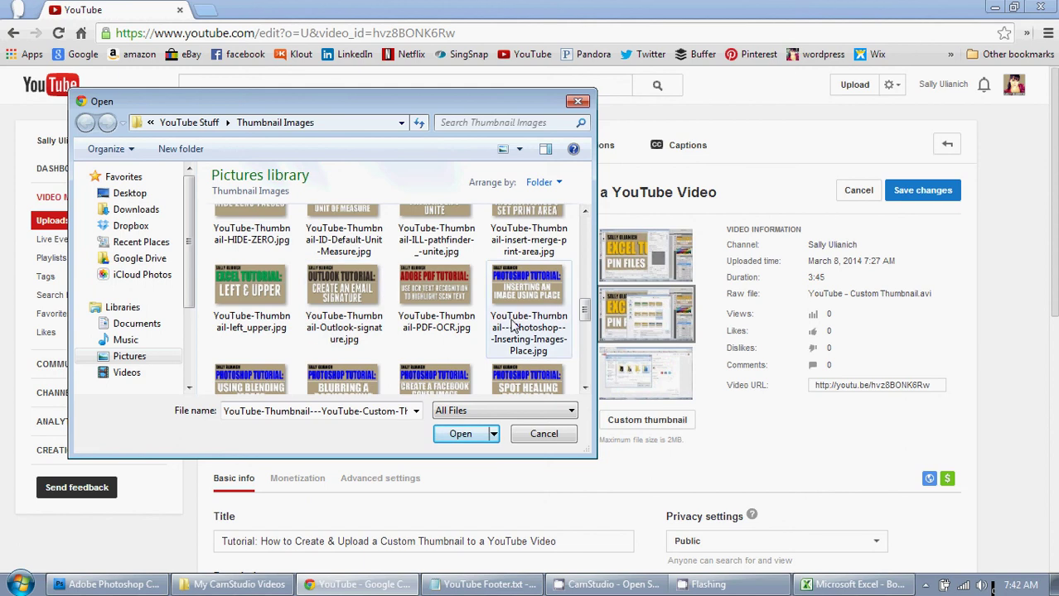
left_click_drag(581, 309, 584, 345)
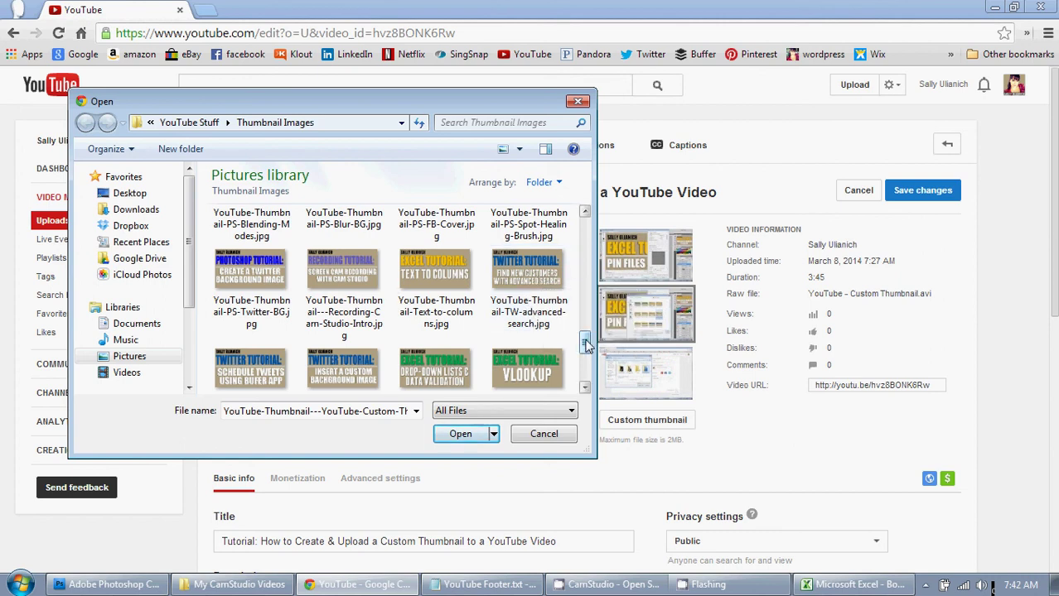
left_click_drag(585, 344, 583, 377)
scroll(431, 319, "down", 1)
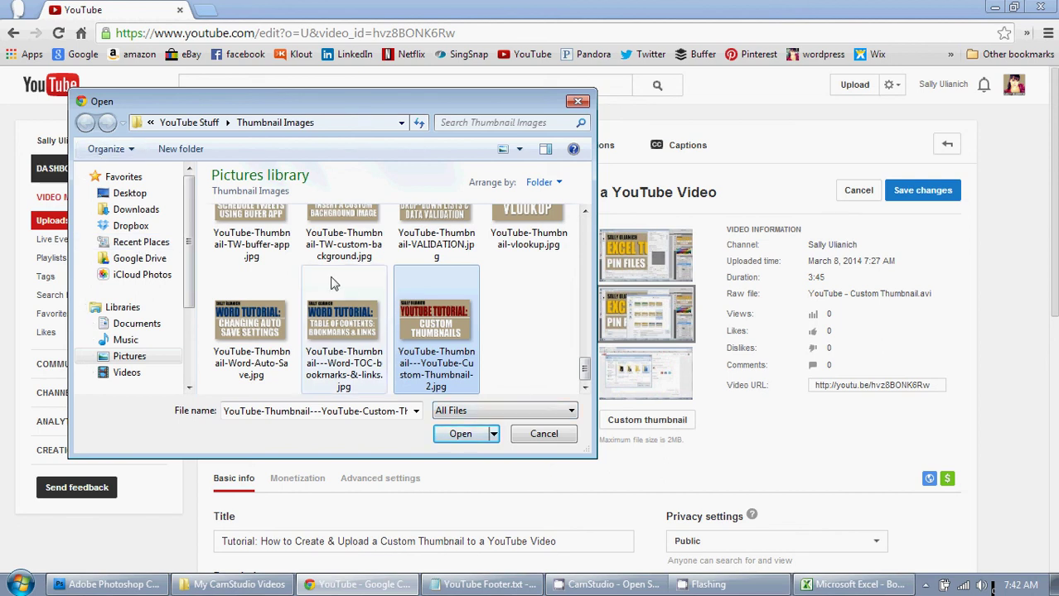
left_click(460, 436)
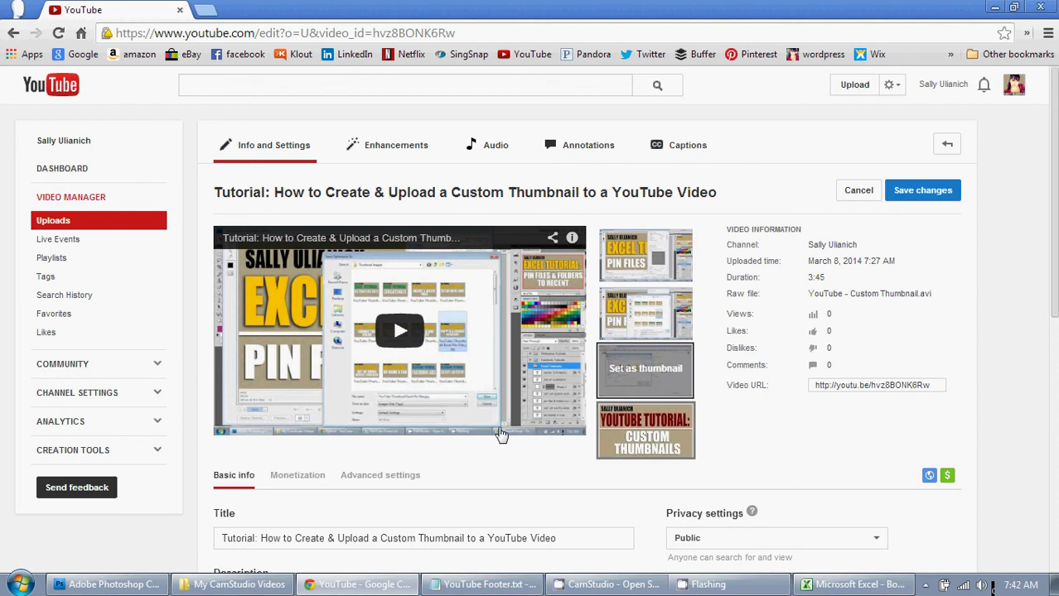
mouse_move(646, 421)
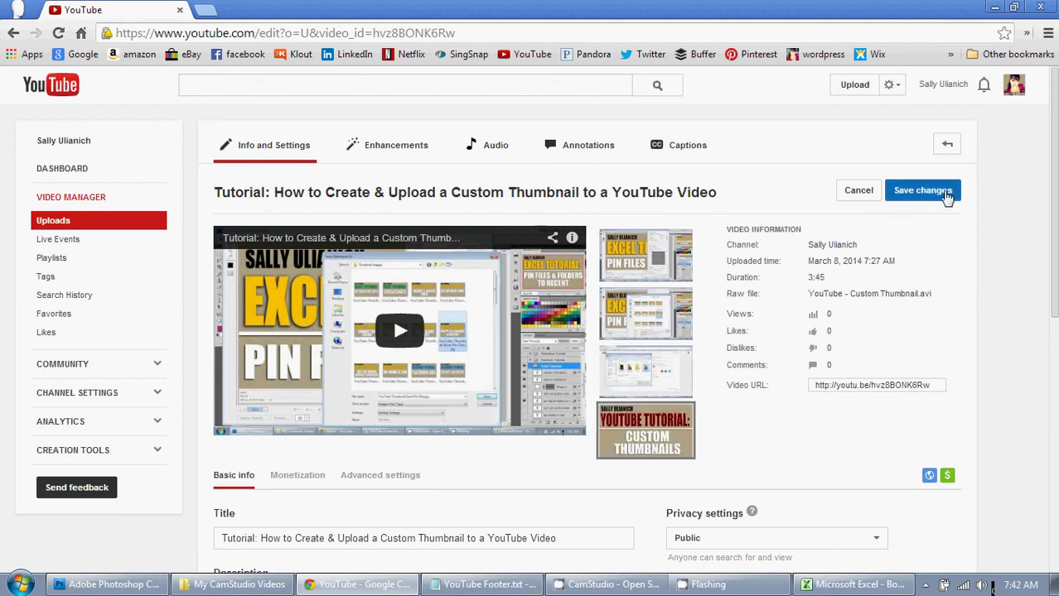
left_click(944, 191)
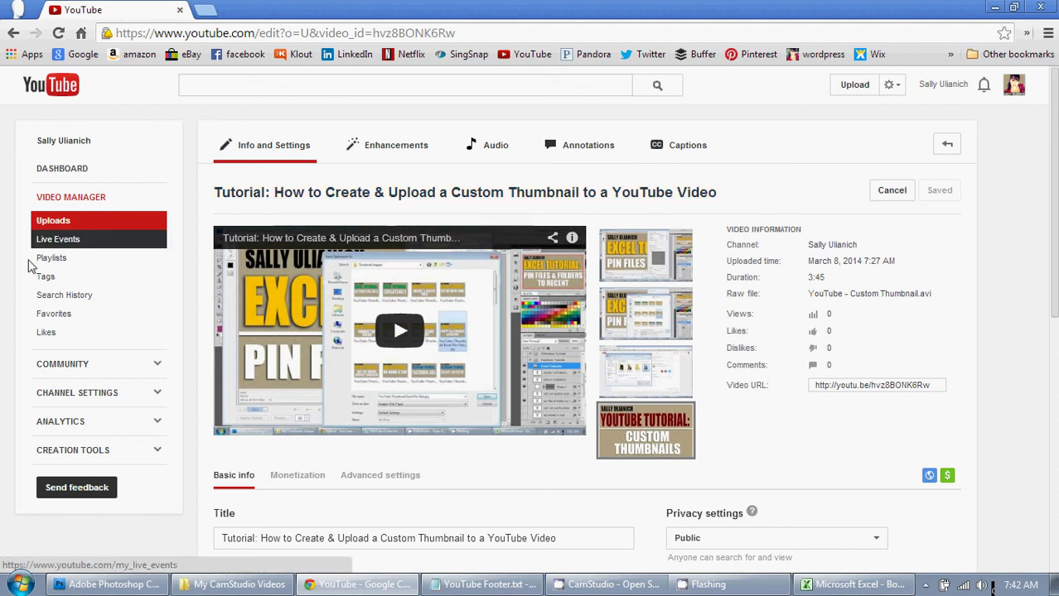
Return to the Video Manager's uploads list and look over the thumbnails of the uploaded videos.
left_click(83, 199)
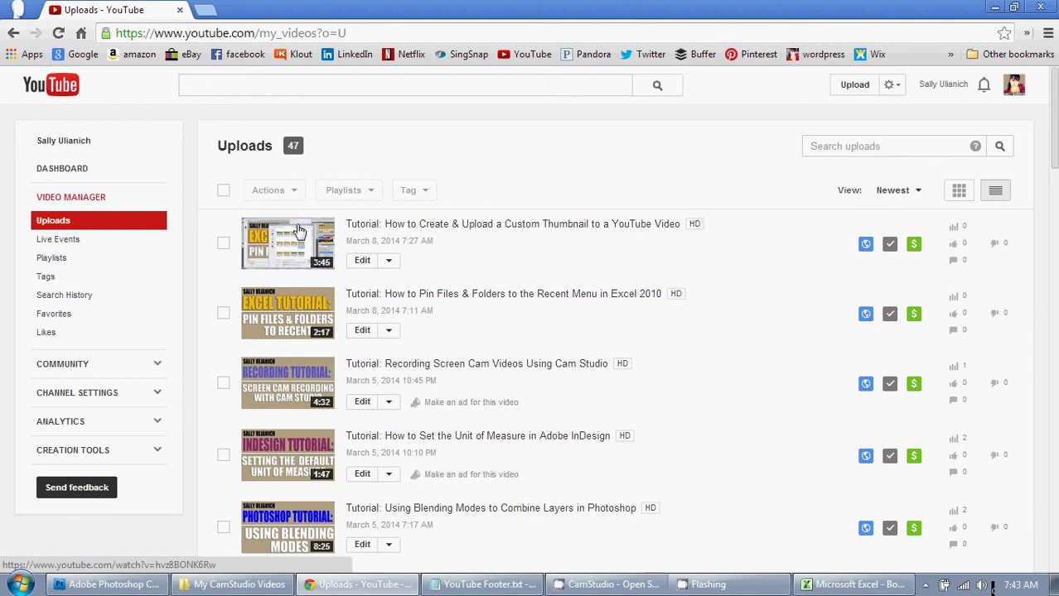
scroll(303, 260, "down", 3)
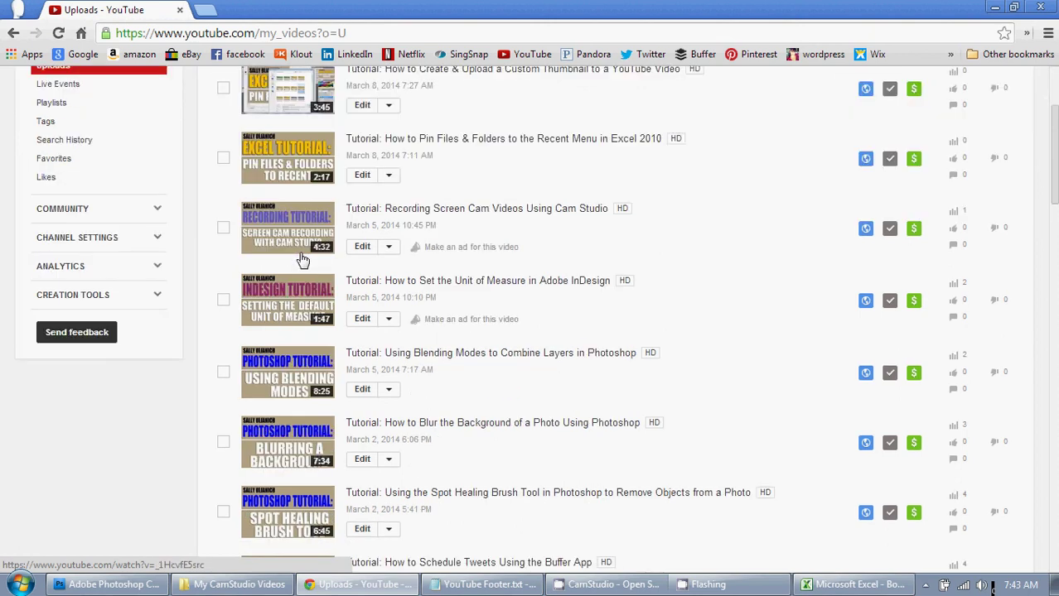
scroll(302, 260, "up", 3)
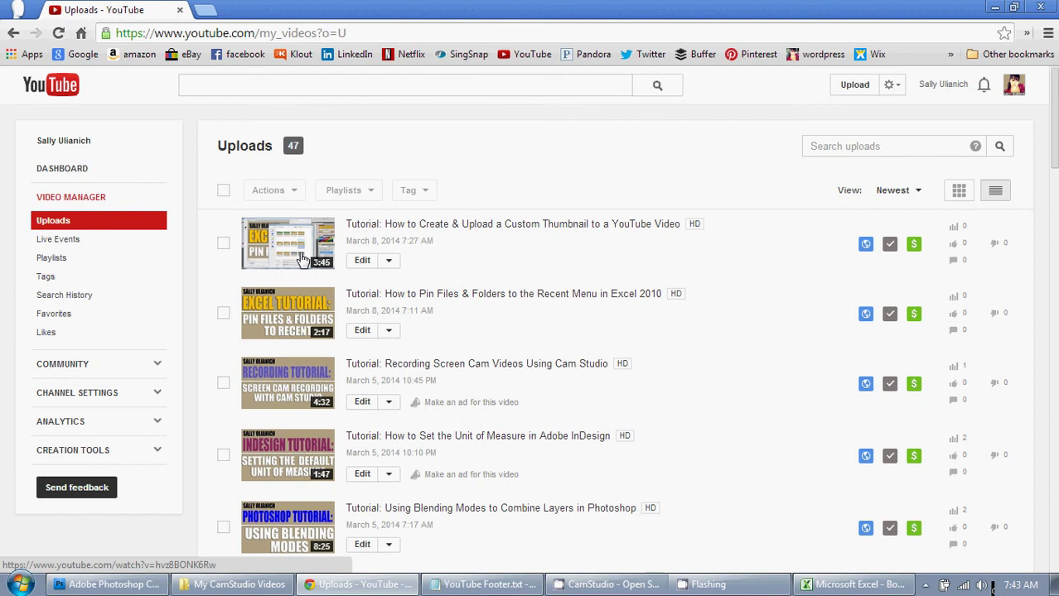
scroll(303, 260, "down", 5)
scroll(303, 261, "up", 5)
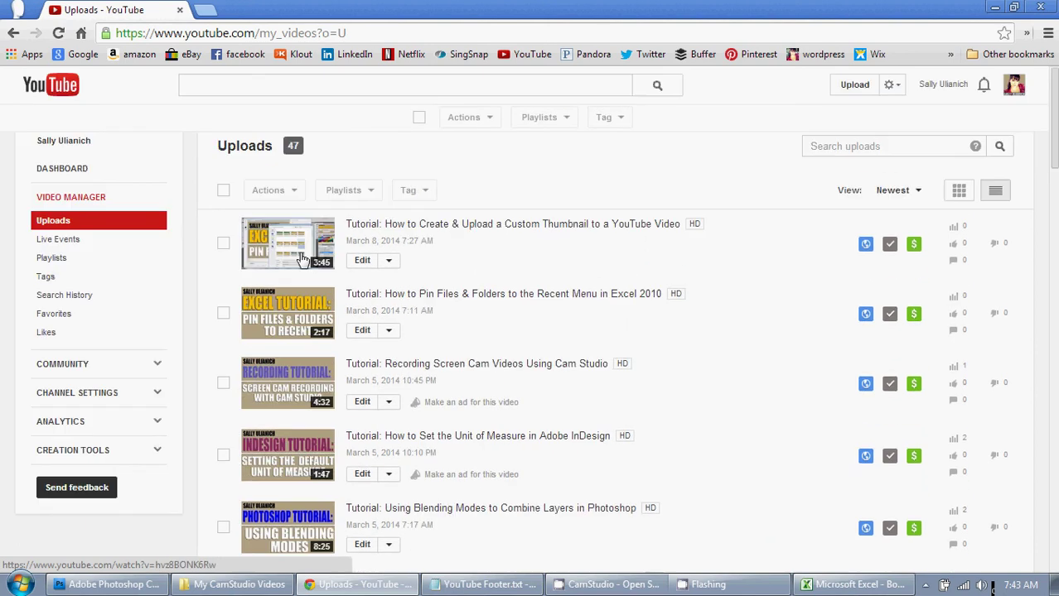